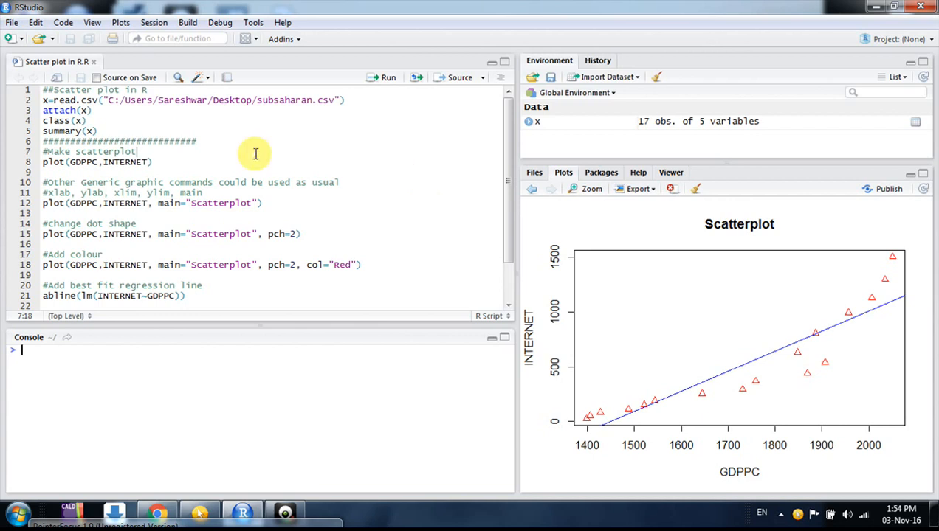
- Open the data frame x in the data viewer and look through its GDPPC and INTERNET values down to the last row
{"action": "left_click", "coordinate": [274, 102]}
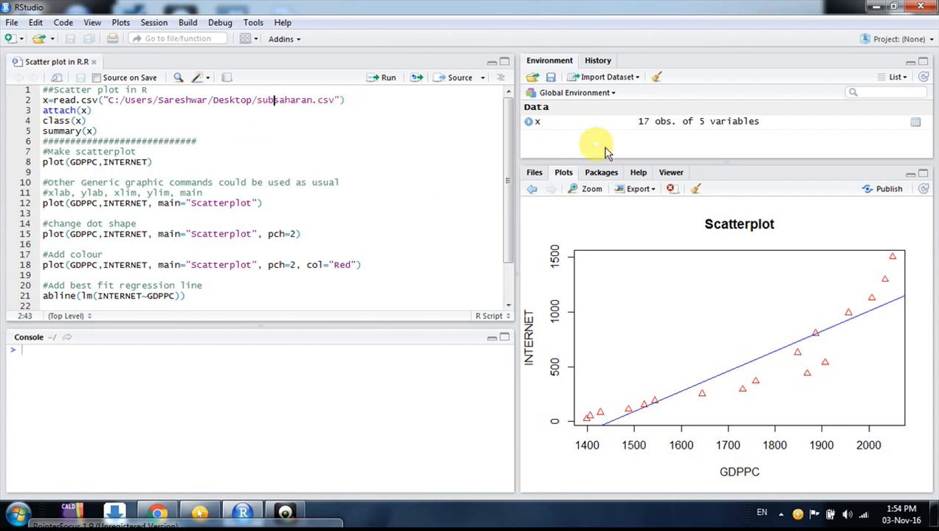
{"action": "left_click", "coordinate": [655, 125]}
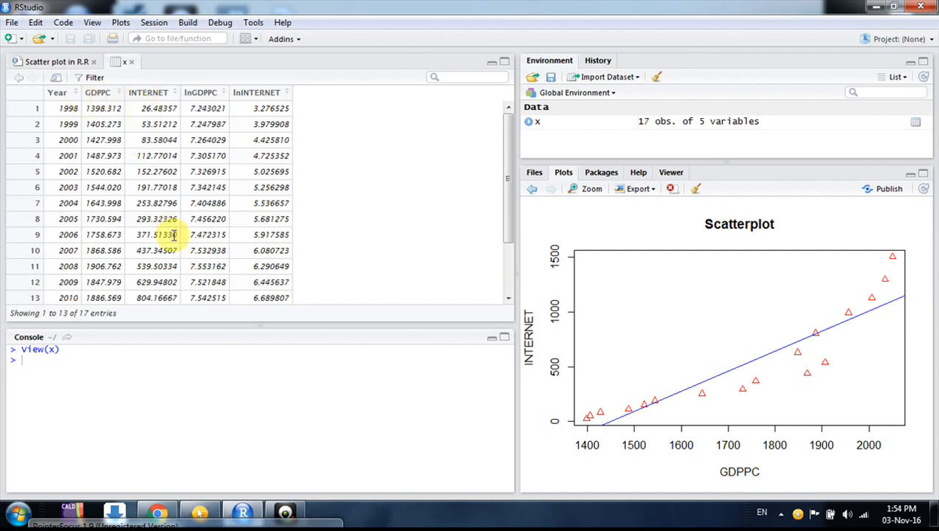
{"action": "scroll", "coordinate": [174, 235], "scroll_direction": "down", "scroll_amount": 1}
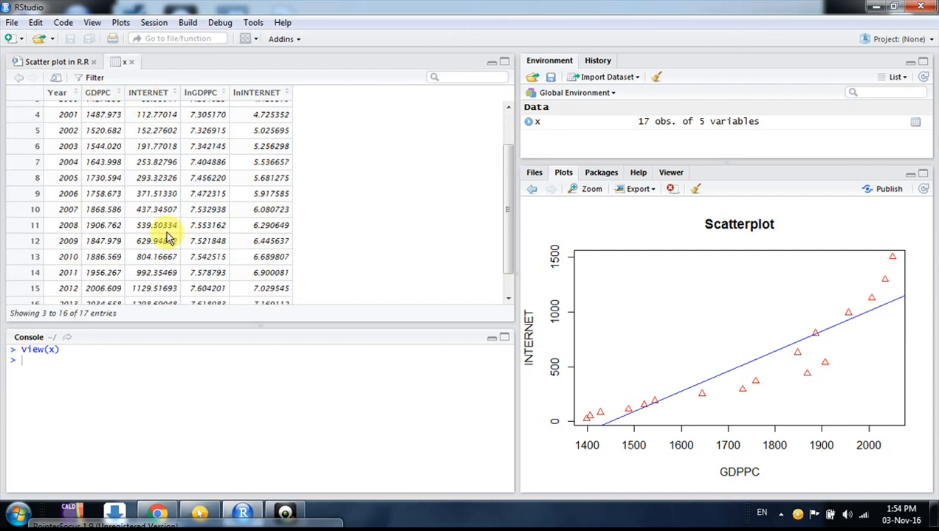
{"action": "scroll", "coordinate": [167, 236], "scroll_direction": "up", "scroll_amount": 1}
{"action": "scroll", "coordinate": [166, 234], "scroll_direction": "down", "scroll_amount": 2}
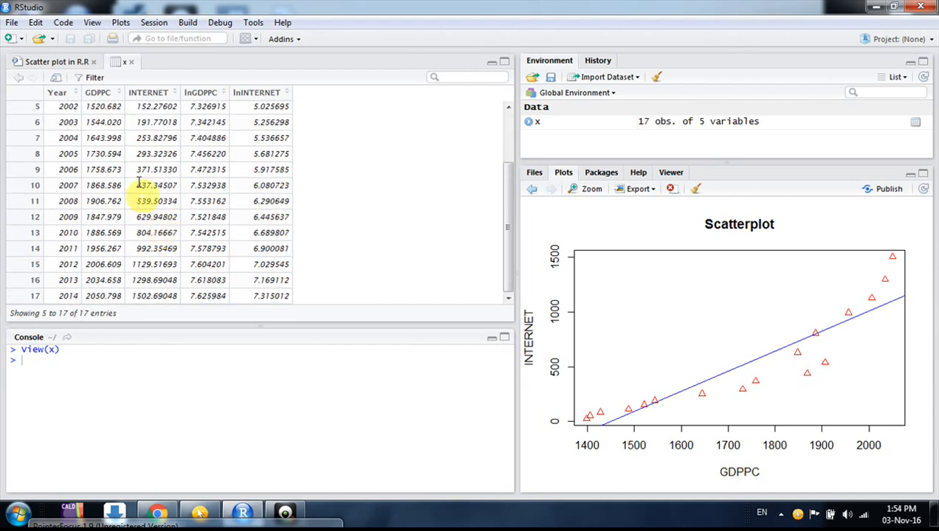
- Return to the Scatter plot in R.R script and run attach(x) to attach the data frame
{"action": "left_click", "coordinate": [63, 61]}
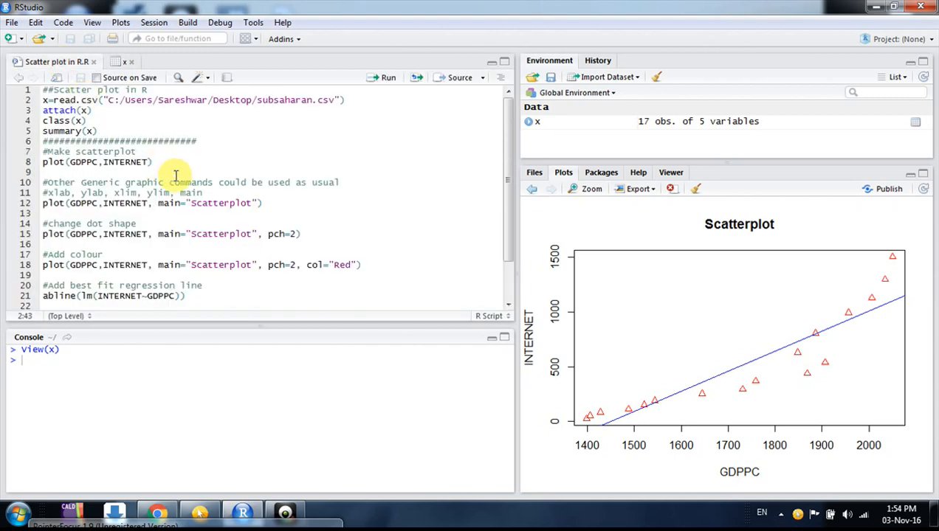
{"action": "left_click", "coordinate": [98, 108]}
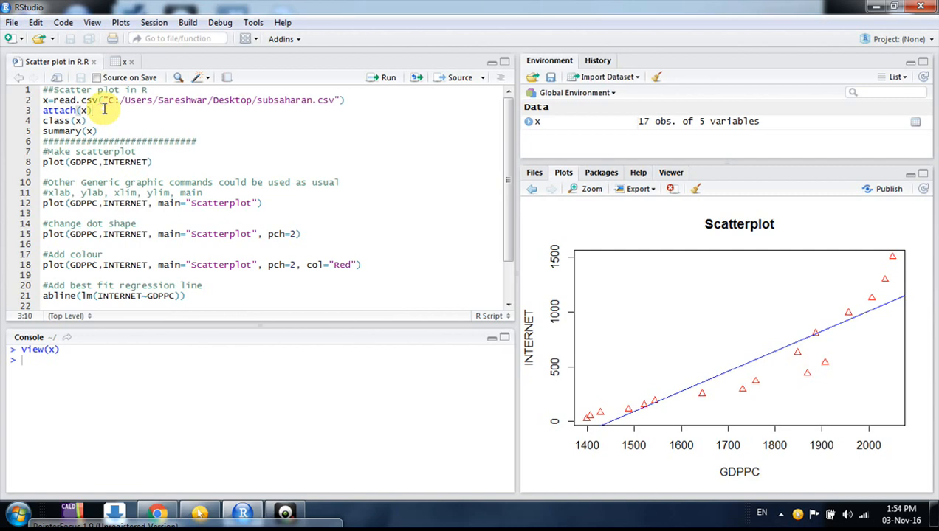
{"action": "key", "text": "ctrl+Return"}
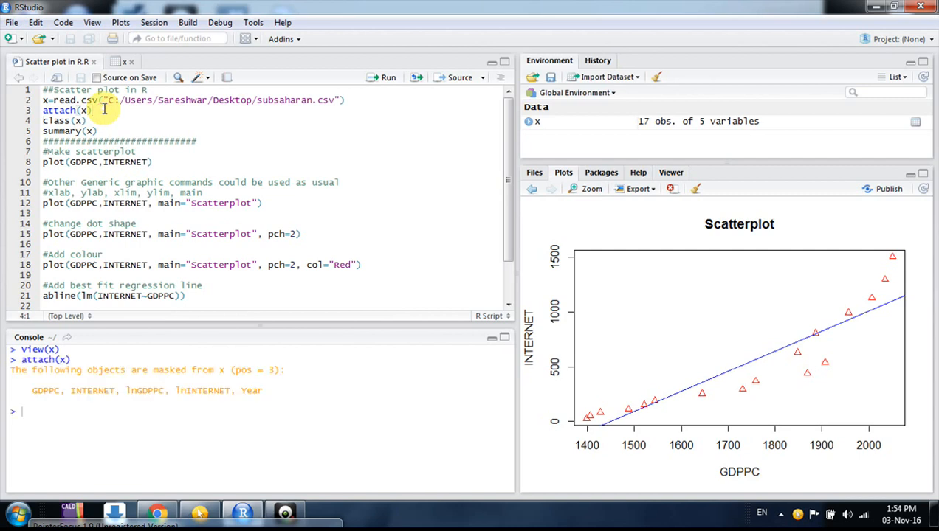
- Run plot(GDPPC,INTERNET) from the script to draw the basic scatter plot
{"action": "left_click", "coordinate": [169, 163]}
{"action": "left_click_drag", "start_coordinate": [169, 163], "coordinate": [43, 163]}
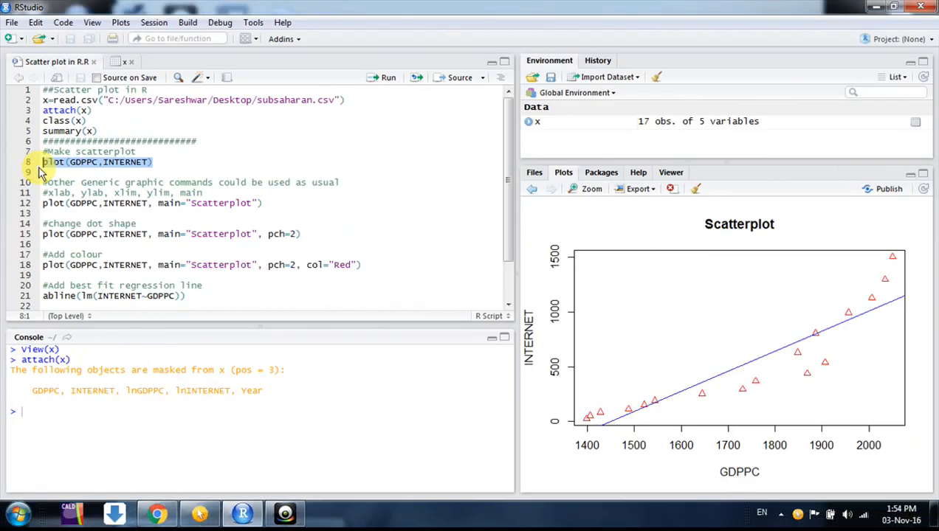
{"action": "key", "text": "ctrl+Return"}
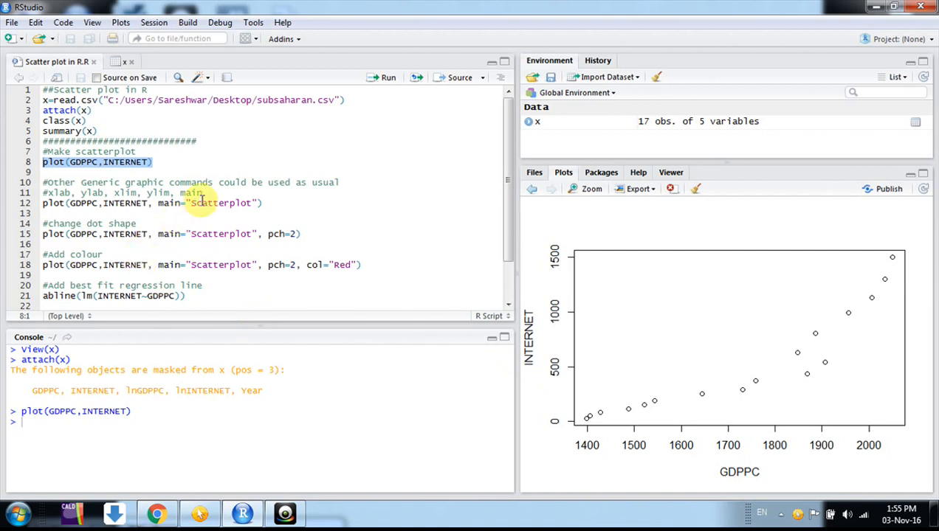
- Run the script's plot command with main="Scatterplot" to draw the GDPPC and INTERNET plot with a title
{"action": "left_click", "coordinate": [185, 192]}
{"action": "left_click_drag", "start_coordinate": [185, 192], "coordinate": [43, 194]}
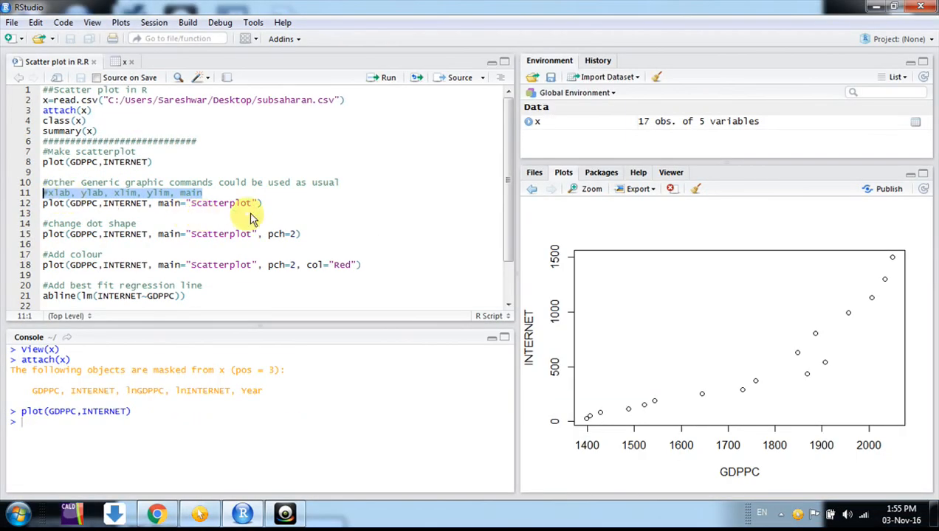
{"action": "left_click", "coordinate": [283, 203]}
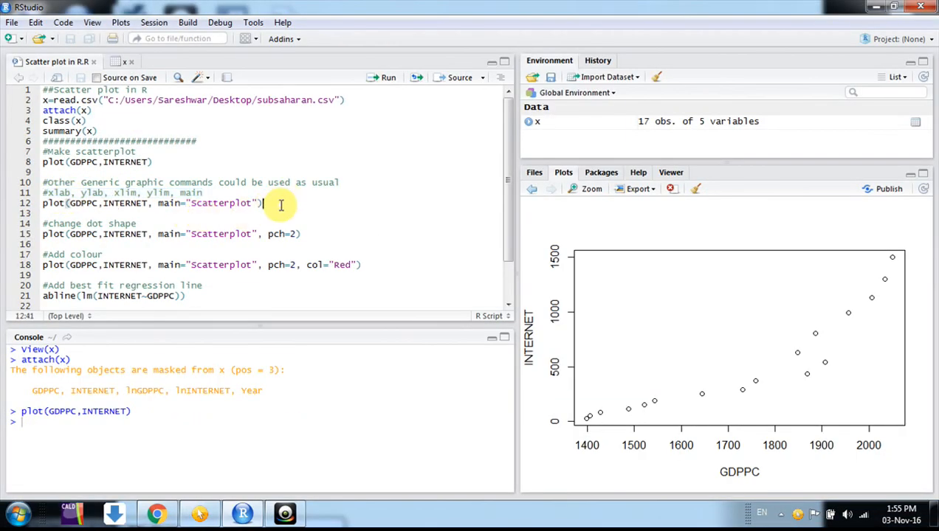
{"action": "key", "text": "ctrl+Return"}
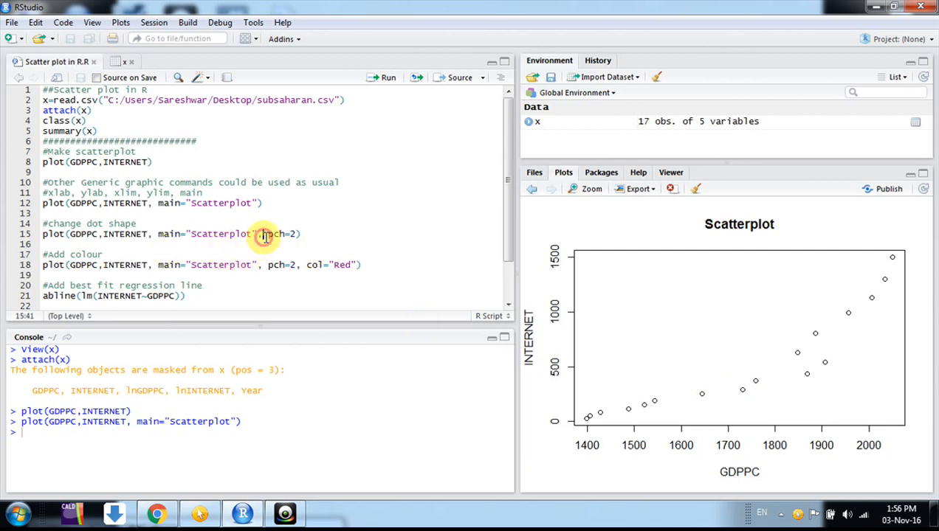
- Run the titled plot command with pch=2 under the dot shape comment to draw triangular points
{"action": "left_click_drag", "start_coordinate": [268, 235], "coordinate": [281, 237]}
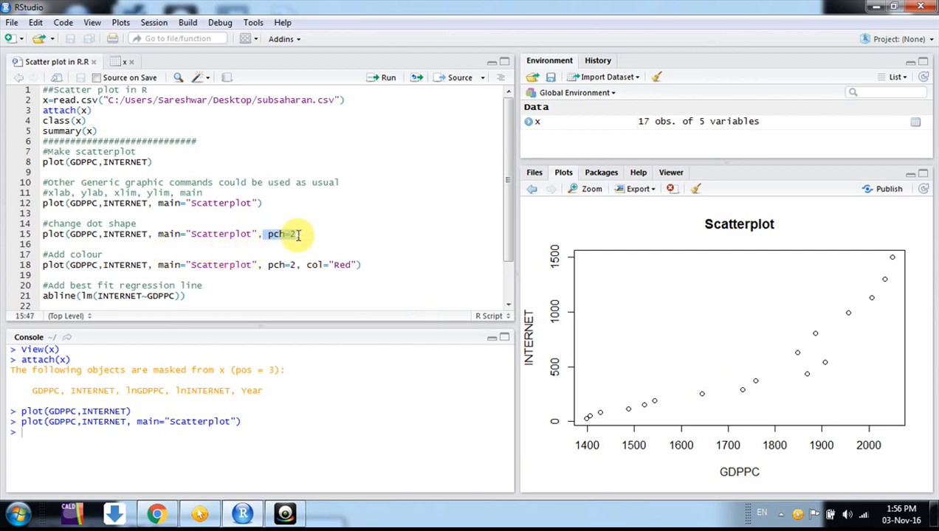
{"action": "left_click", "coordinate": [294, 234]}
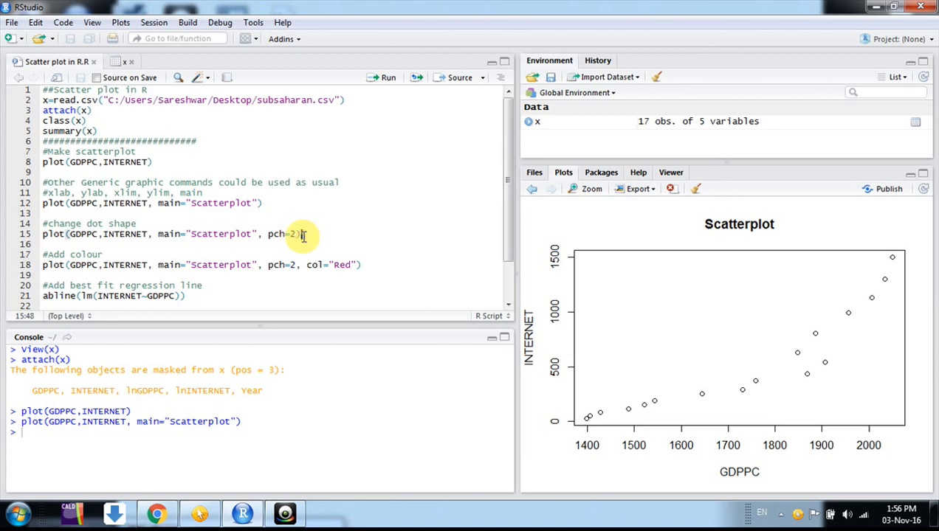
{"action": "key", "text": "ctrl+Return"}
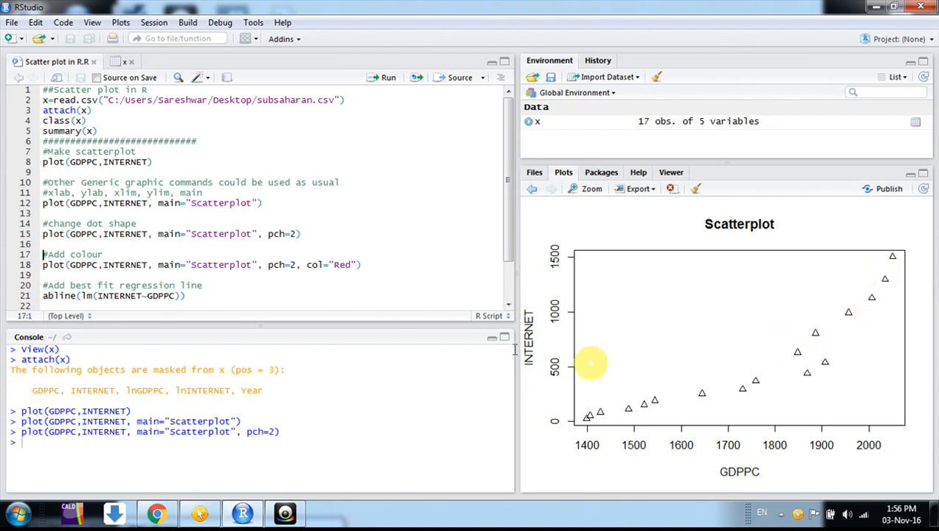
- Set pch to 5 in the plot command under the dot shape comment and run that line again
{"action": "left_click", "coordinate": [351, 264]}
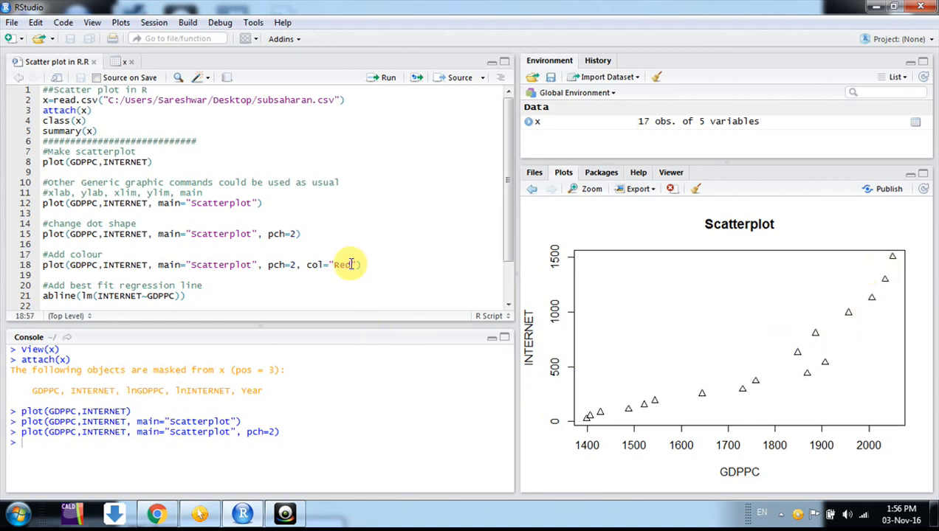
{"action": "left_click", "coordinate": [295, 233]}
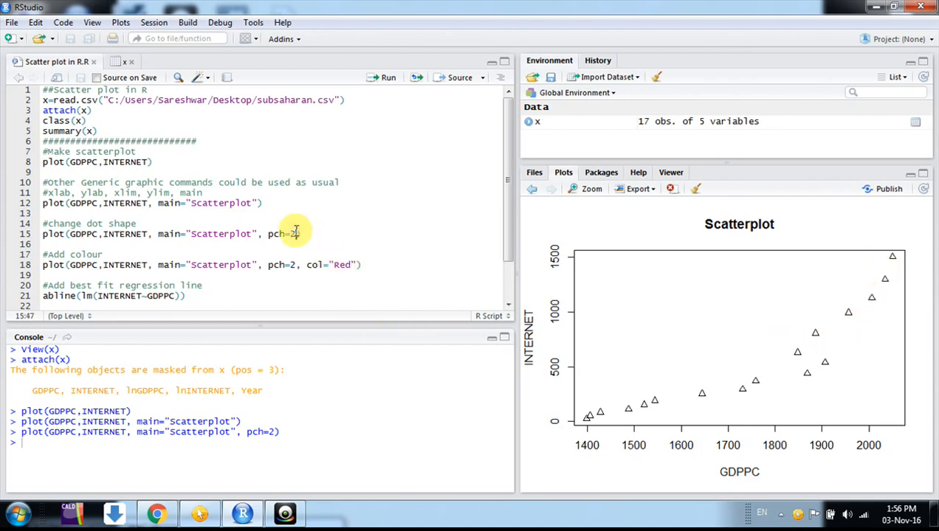
{"action": "key", "text": "BackSpace"}
{"action": "type", "text": "5"}
{"action": "key", "text": "ctrl+Return"}
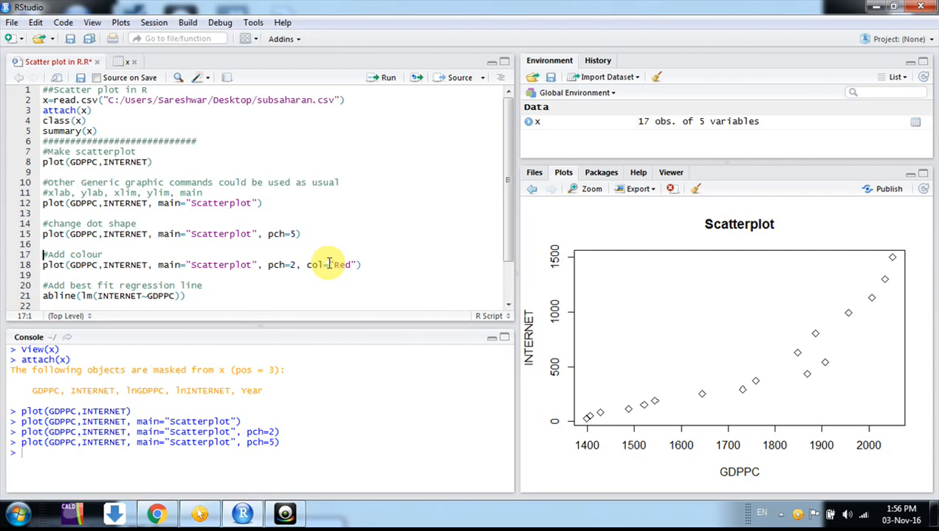
- Run the plot command with pch=2 and col="Red" to draw the scatter plot with red triangles
{"action": "left_click", "coordinate": [308, 264]}
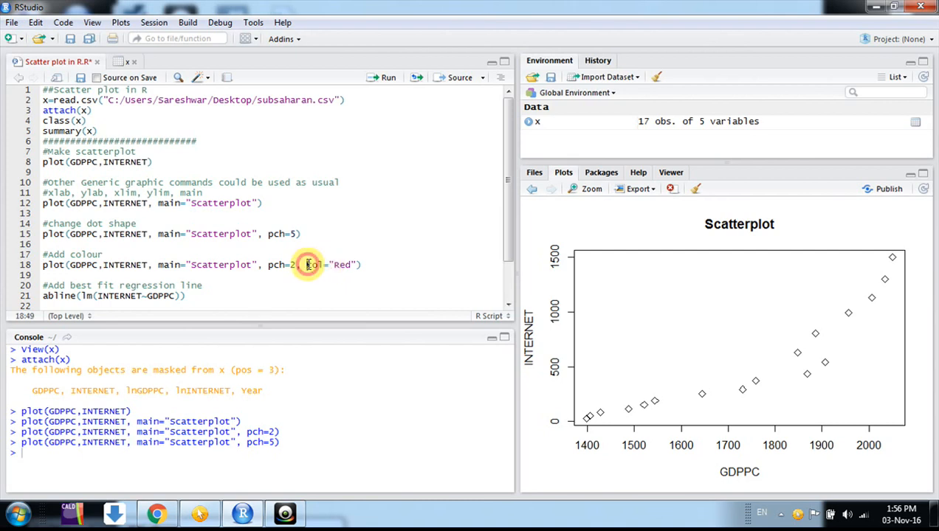
{"action": "left_click_drag", "start_coordinate": [308, 264], "coordinate": [358, 268]}
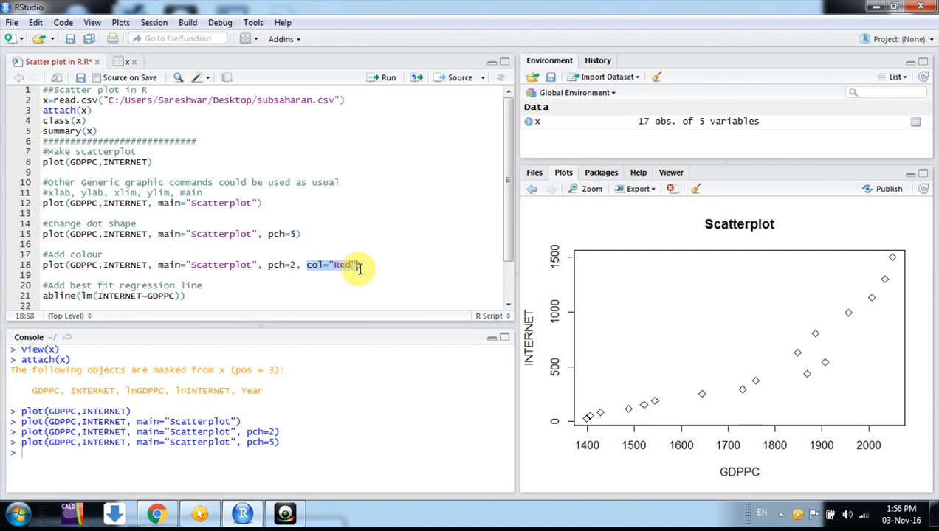
{"action": "left_click", "coordinate": [364, 265]}
{"action": "key", "text": "ctrl+Return"}
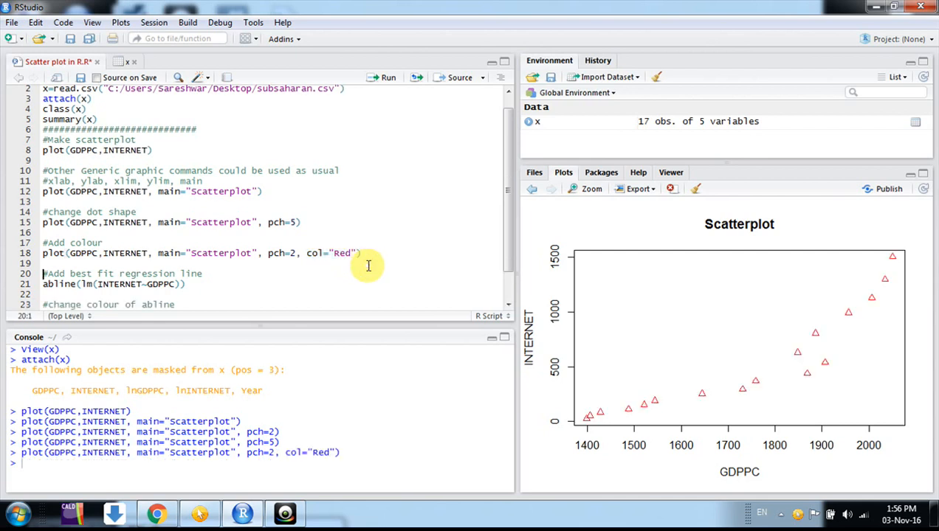
- Run abline(lm(INTERNET~GDPPC)) from the script to add the best fit regression line to the scatter plot
{"action": "scroll", "coordinate": [271, 263], "scroll_direction": "down", "scroll_amount": 1}
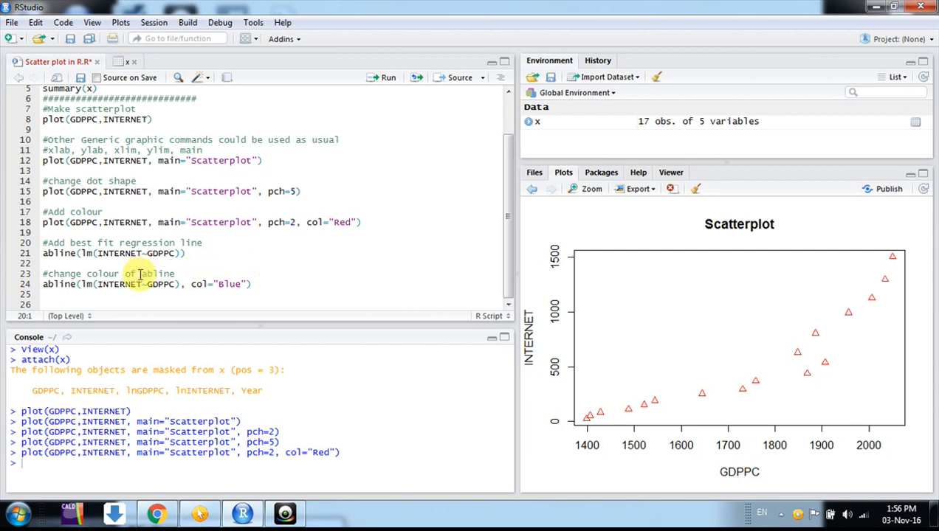
{"action": "left_click", "coordinate": [81, 254]}
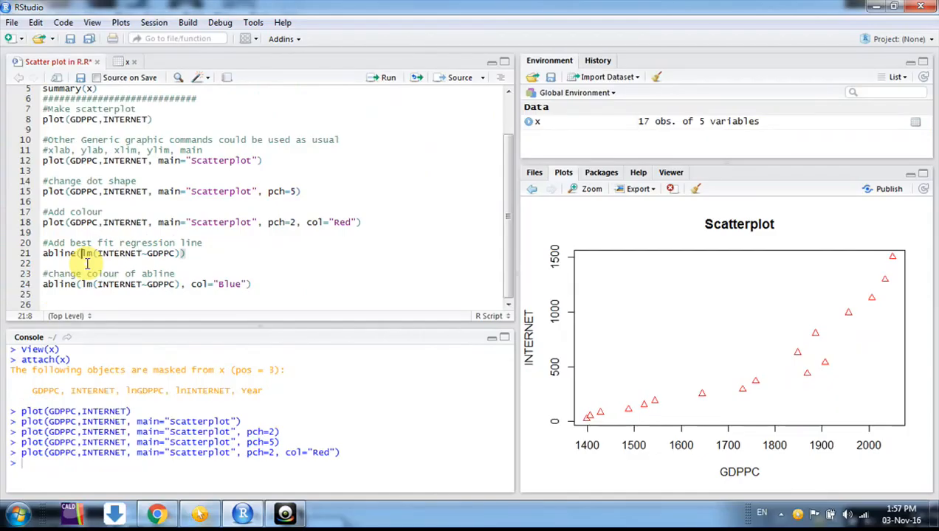
{"action": "left_click", "coordinate": [200, 264]}
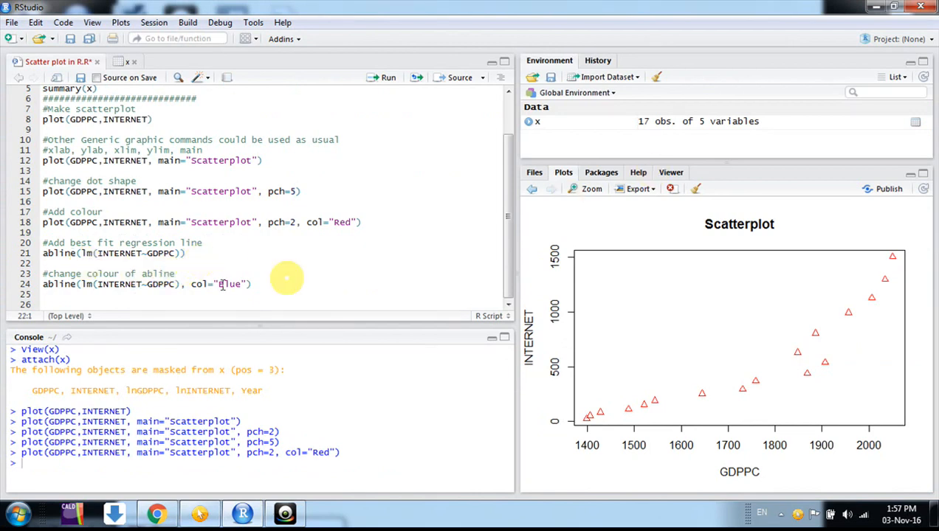
{"action": "left_click", "coordinate": [185, 255]}
{"action": "key", "text": "ctrl+Return"}
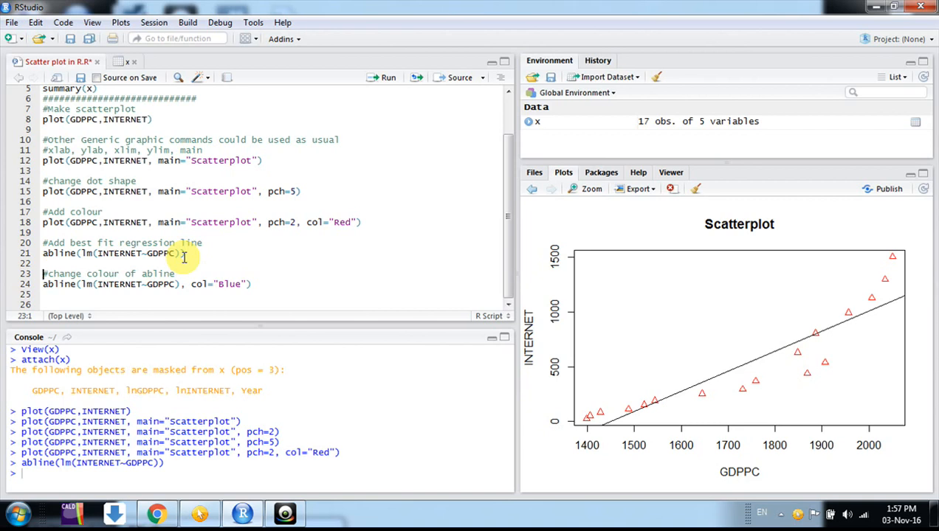
- Run the abline command with col="Blue" to draw the regression line in blue
{"action": "left_click", "coordinate": [167, 287]}
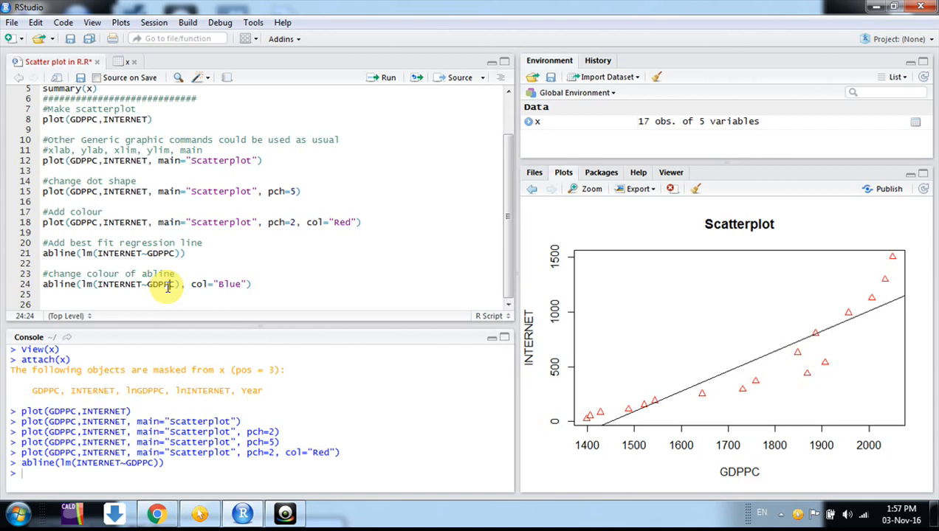
{"action": "key", "text": "ctrl+Return"}
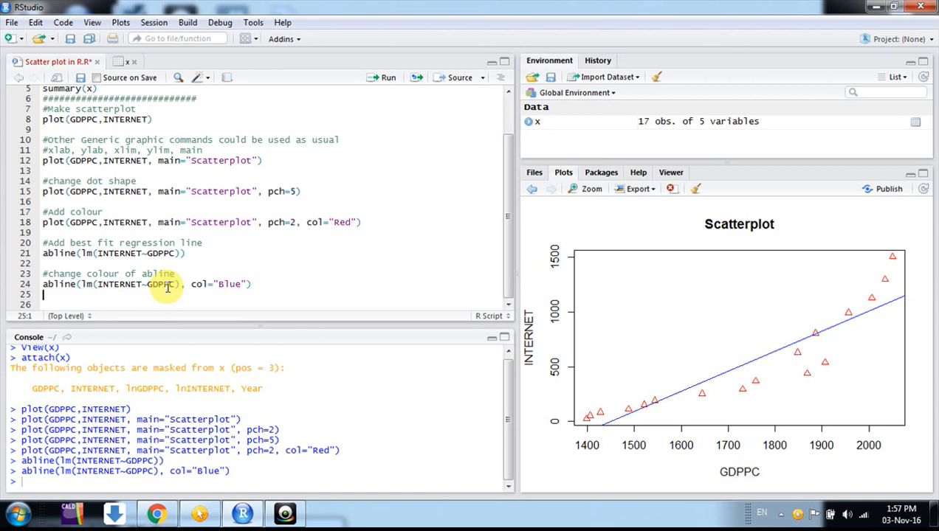
{"action": "left_click", "coordinate": [260, 285]}
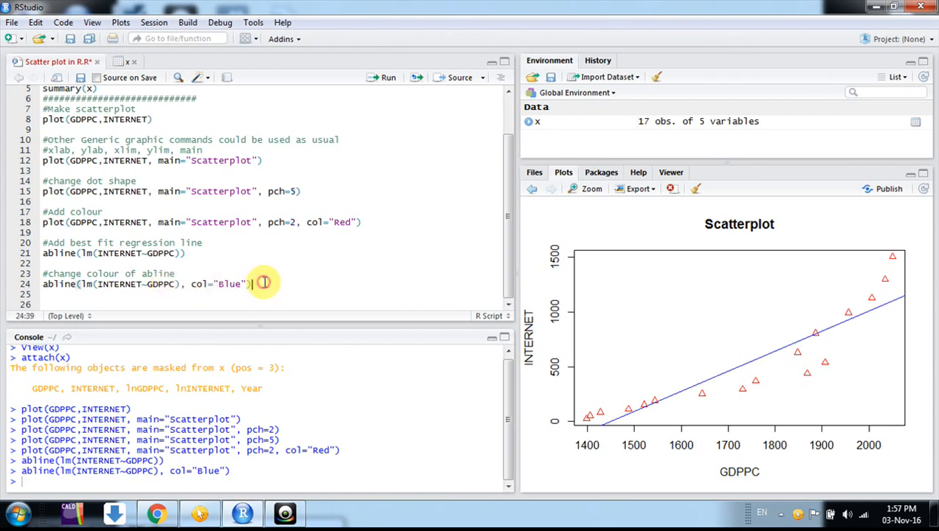